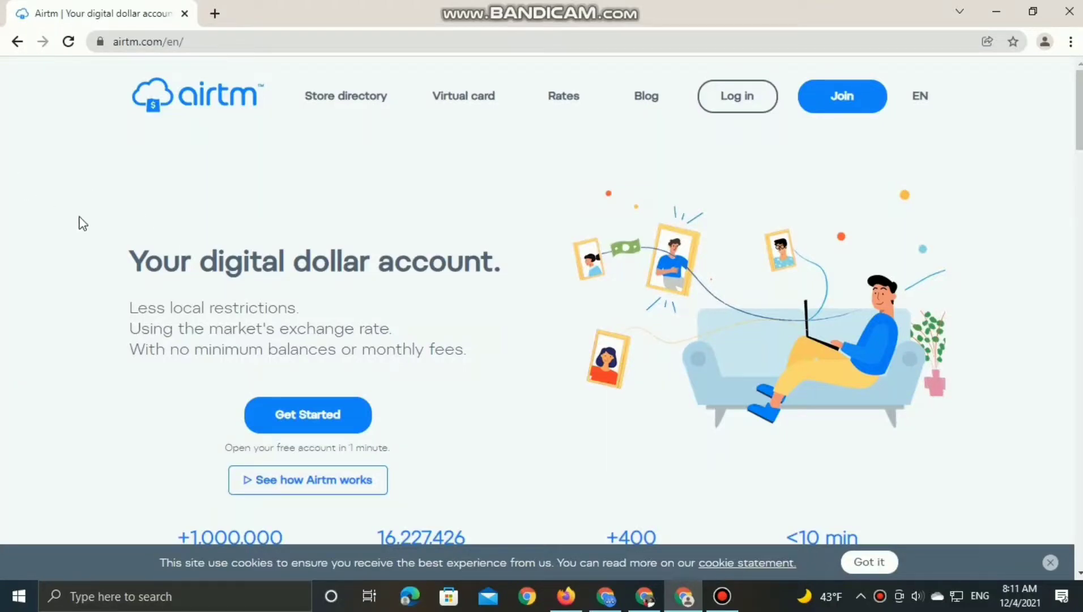
# - Highlight homepage text: 'dollar' in the headline, the no-minimum-balances line and the one-minute line
pyautogui.hotkey('ctrl', 'a')
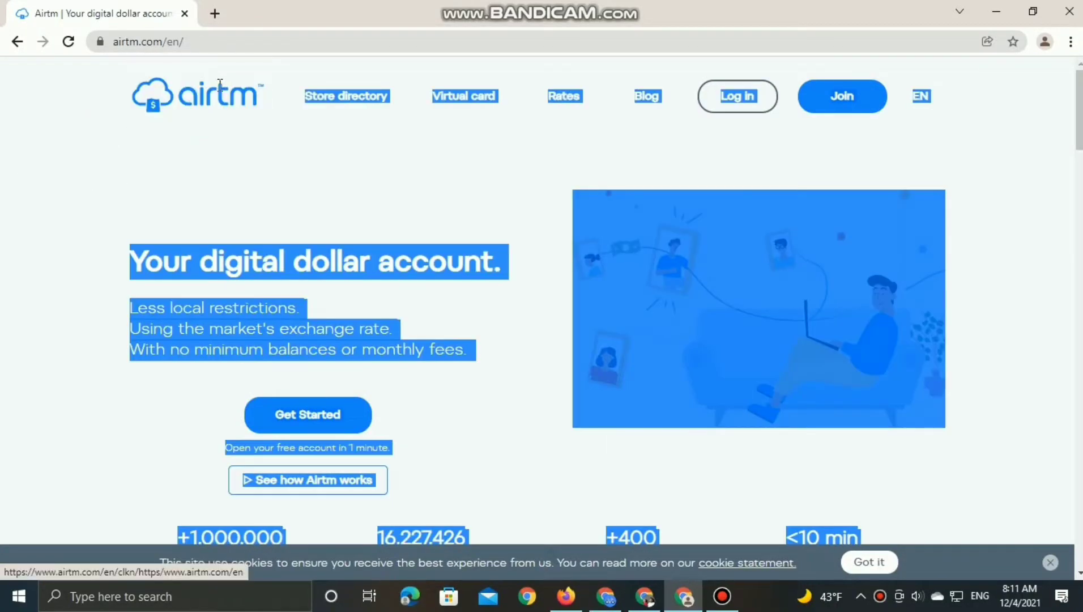
pyautogui.click(234, 131)
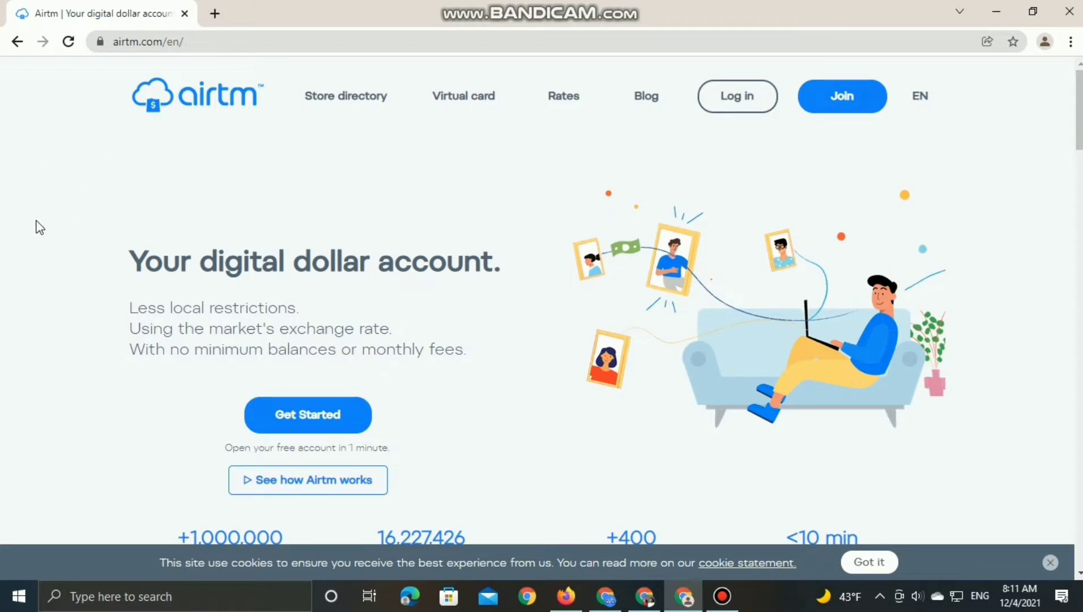
pyautogui.moveTo(291, 260); pyautogui.dragTo(375, 266)
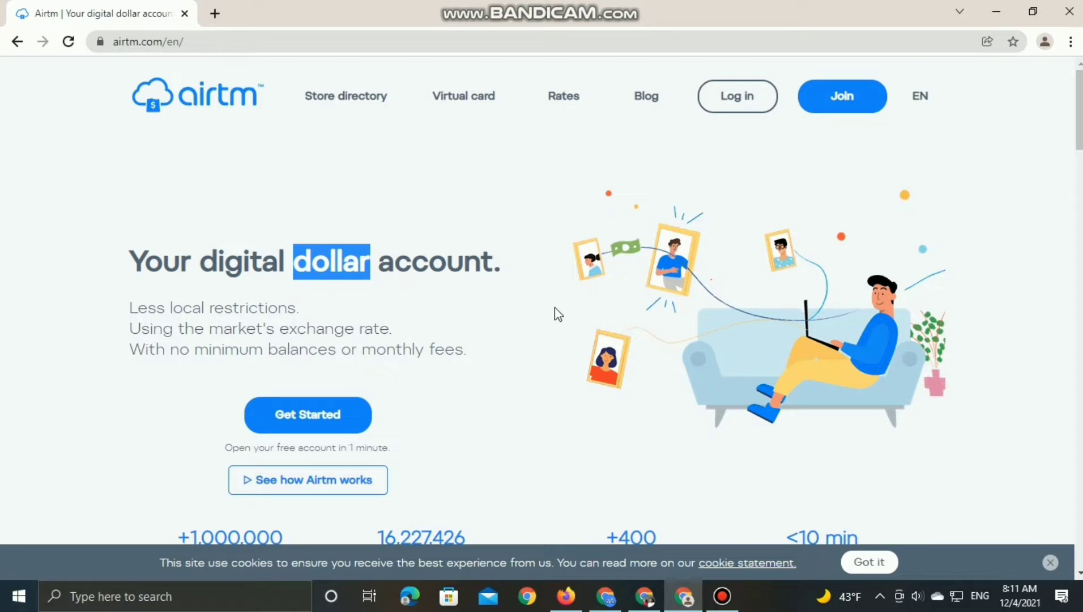
pyautogui.scroll(-1, 538, 326)
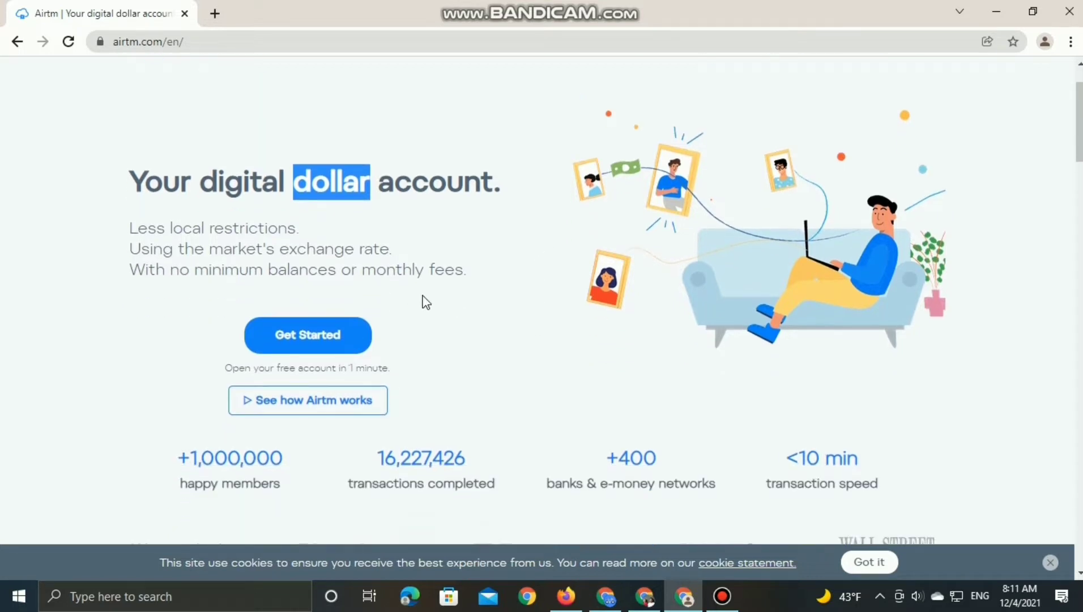
pyautogui.moveTo(217, 267); pyautogui.dragTo(404, 269)
pyautogui.click(482, 286)
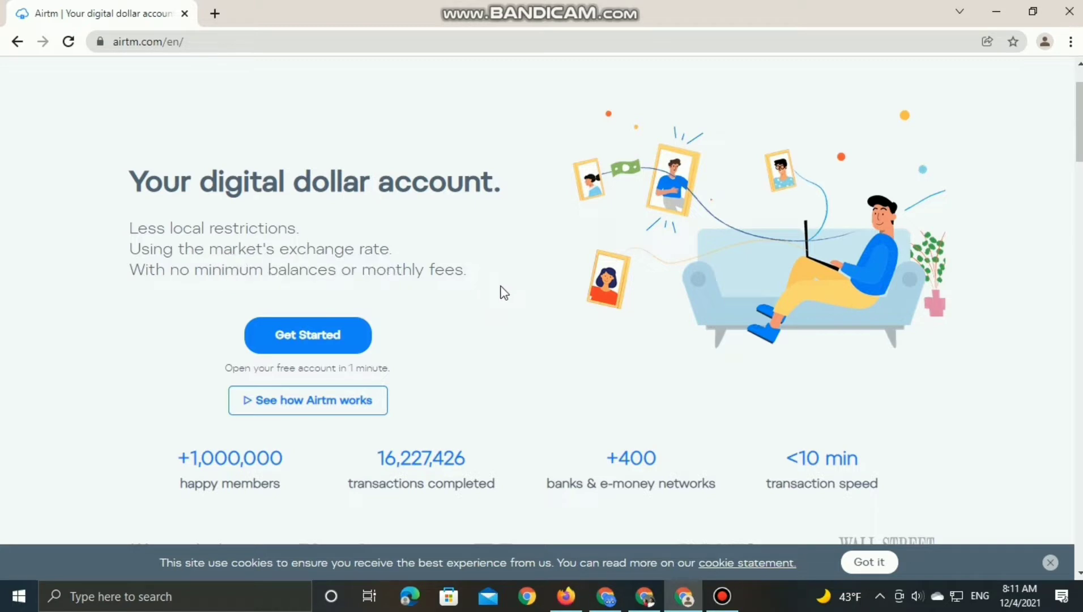
pyautogui.scroll(-1, 465, 293)
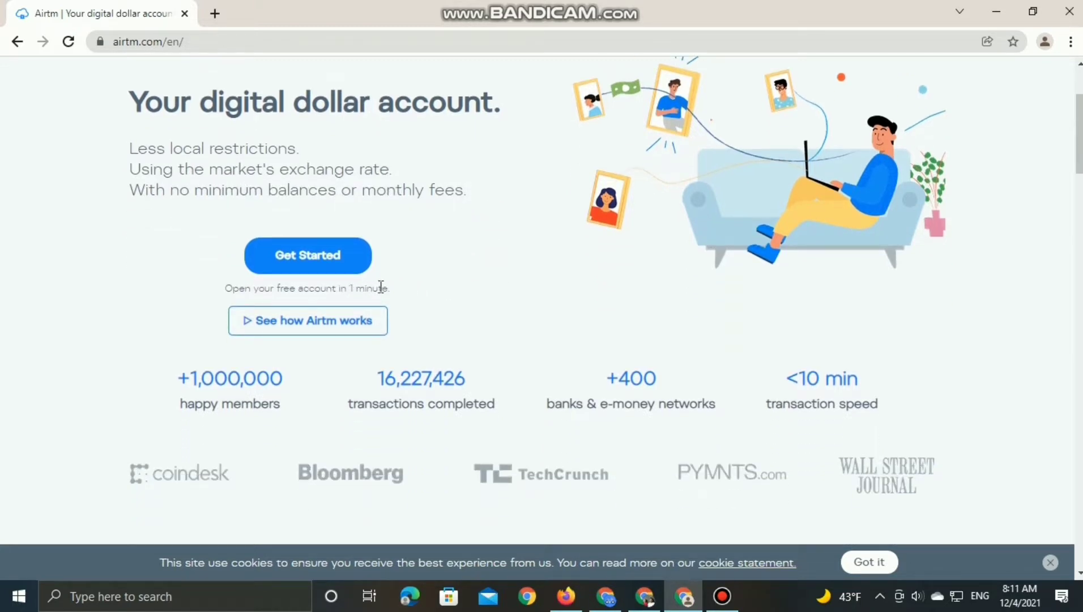
pyautogui.moveTo(394, 293)
pyautogui.mouseDown()
pyautogui.moveTo(300, 289)
pyautogui.moveTo(401, 293)
pyautogui.moveTo(382, 286)
pyautogui.mouseUp()
pyautogui.click(473, 312)
# - Scroll through the rest of the Airtm homepage and start creating a new account
pyautogui.scroll(-3, 595, 358)
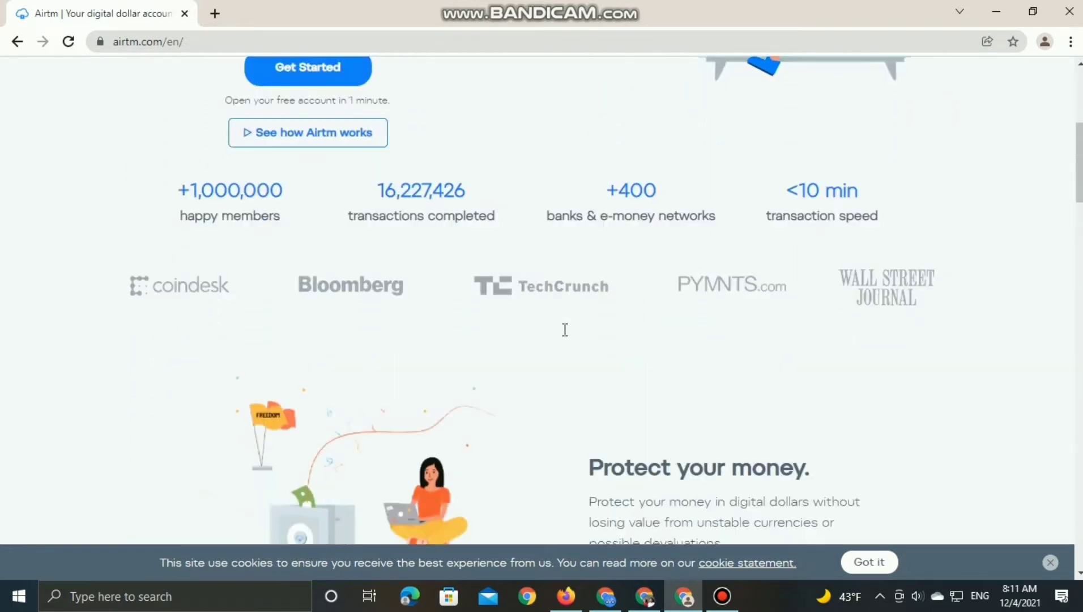
pyautogui.scroll(-4, 481, 326)
pyautogui.scroll(-1, 314, 329)
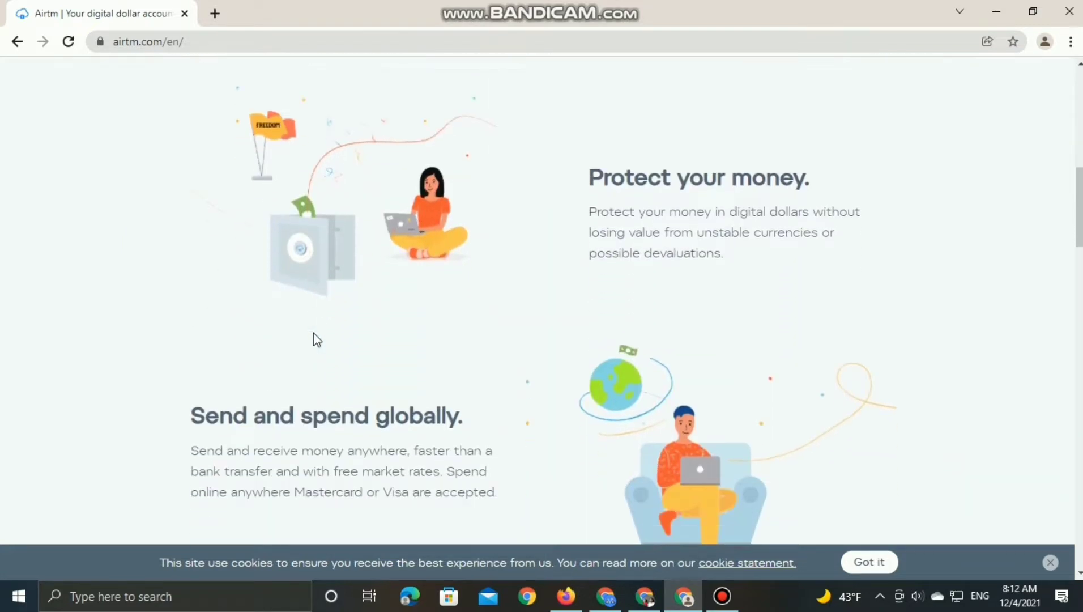
pyautogui.scroll(-1, 320, 356)
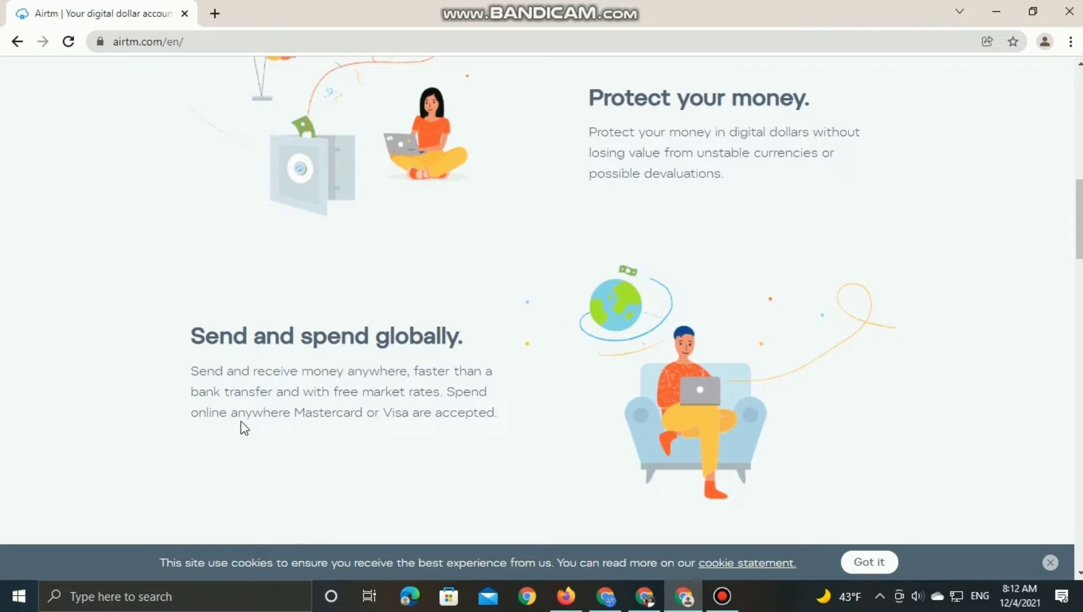
pyautogui.scroll(-3, 475, 406)
pyautogui.scroll(-1, 475, 406)
pyautogui.scroll(-1, 303, 413)
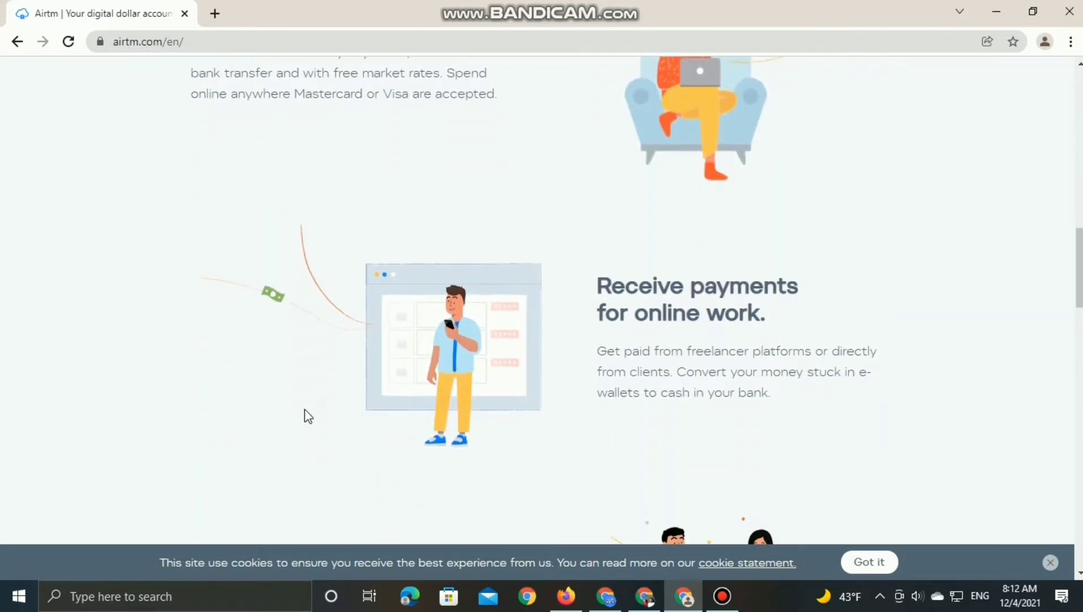
pyautogui.scroll(-2, 302, 409)
pyautogui.scroll(-5, 301, 407)
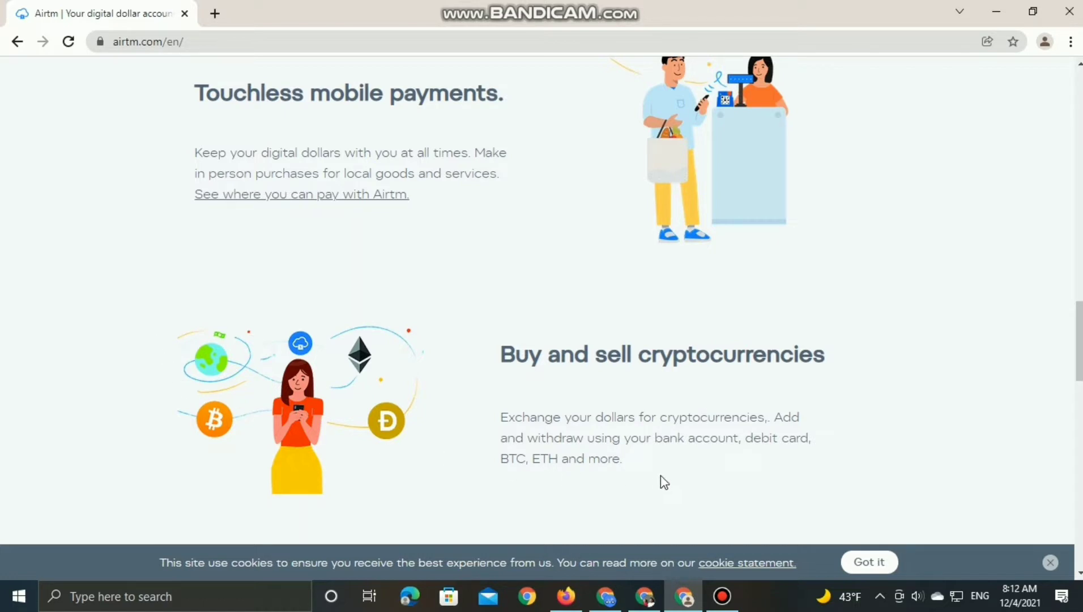
pyautogui.scroll(-1, 661, 481)
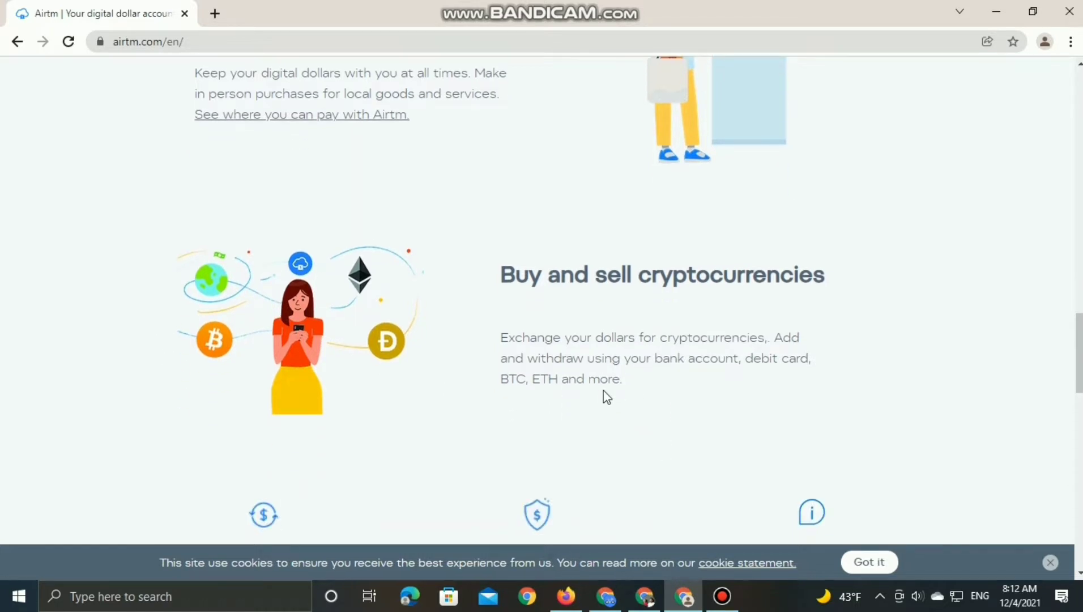
pyautogui.scroll(-3, 607, 395)
pyautogui.scroll(15, 370, 369)
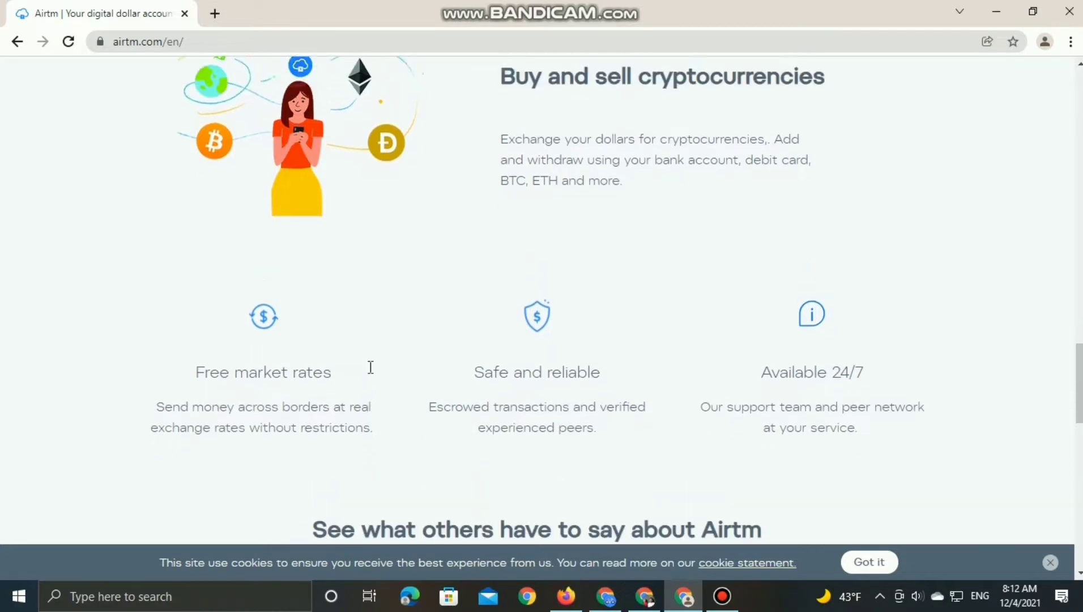
pyautogui.scroll(5, 371, 382)
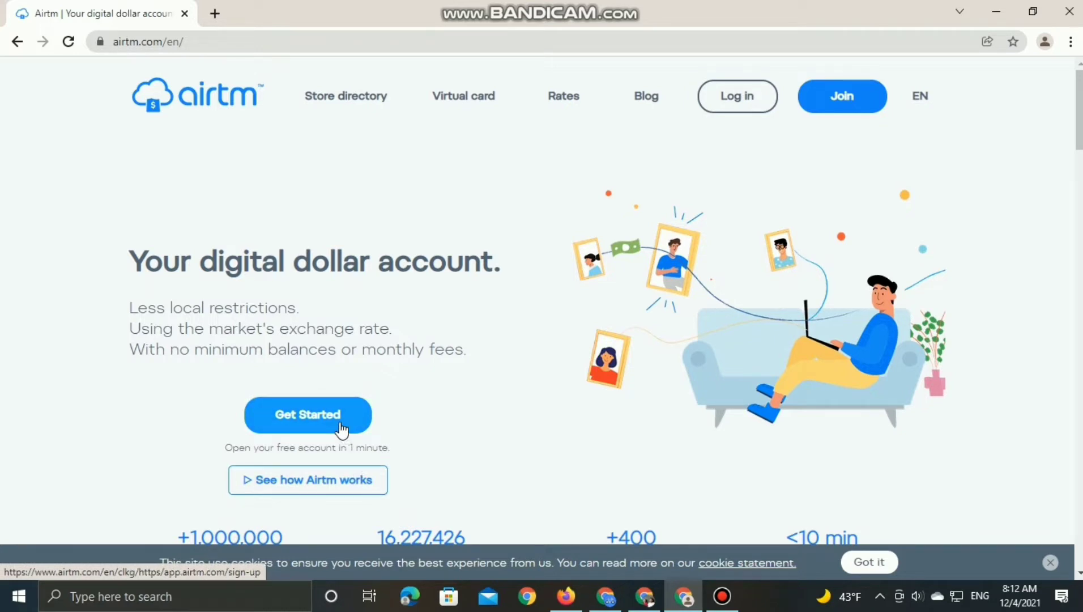
pyautogui.click(342, 429)
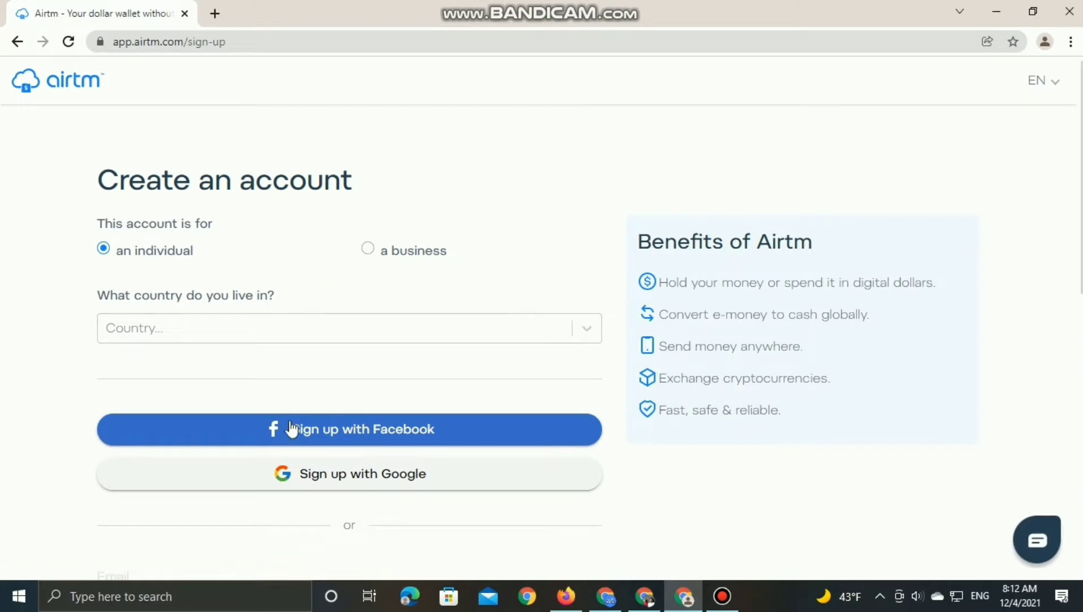
# - Filter the country list with 'indi' and choose India as country of residence
pyautogui.click(584, 331)
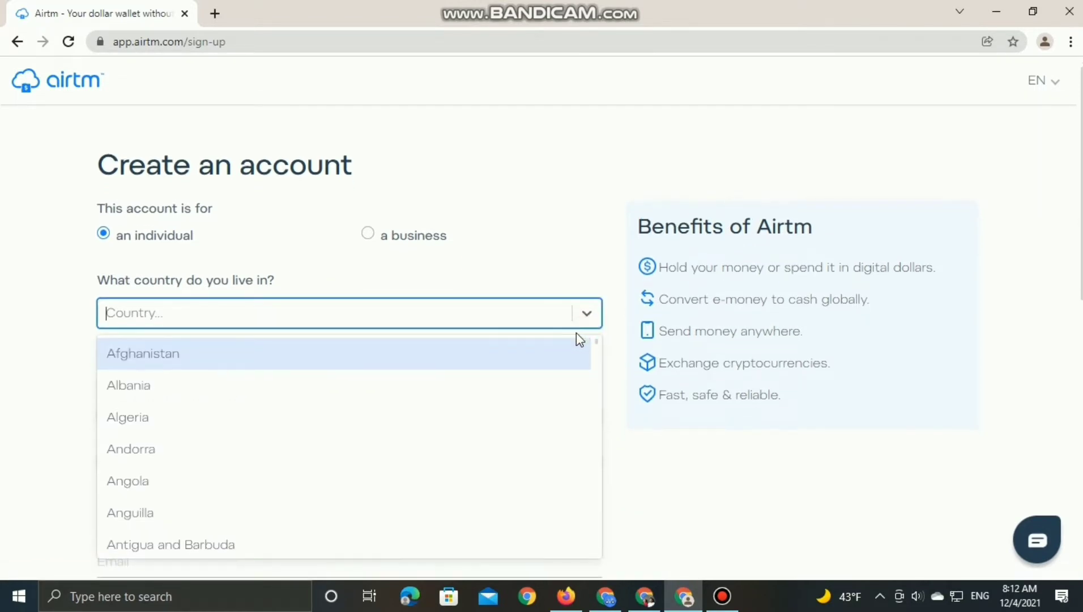
pyautogui.scroll(-5, 382, 399)
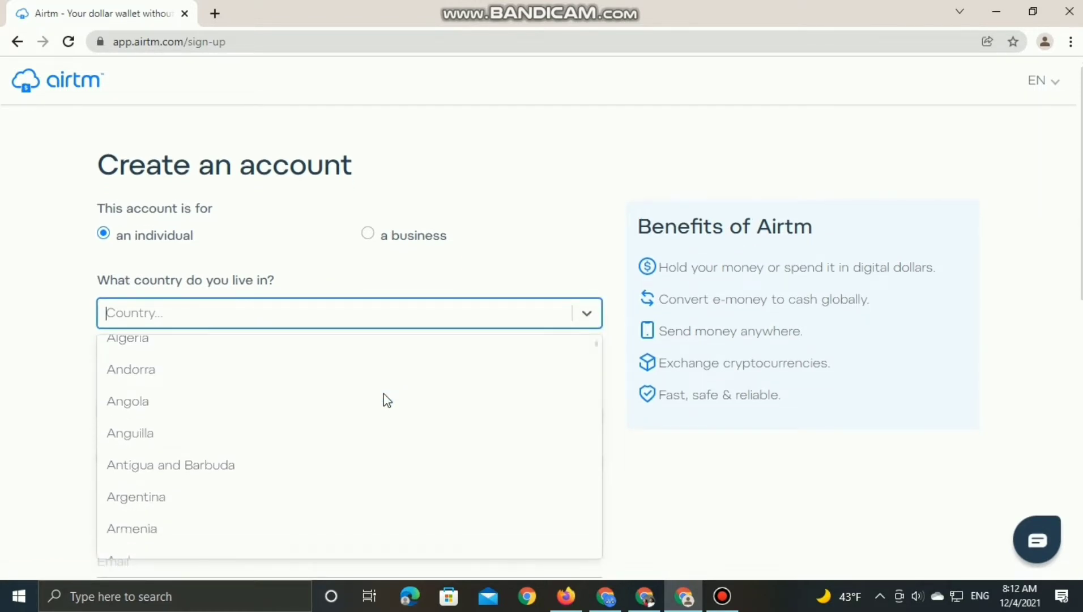
pyautogui.scroll(-3, 250, 429)
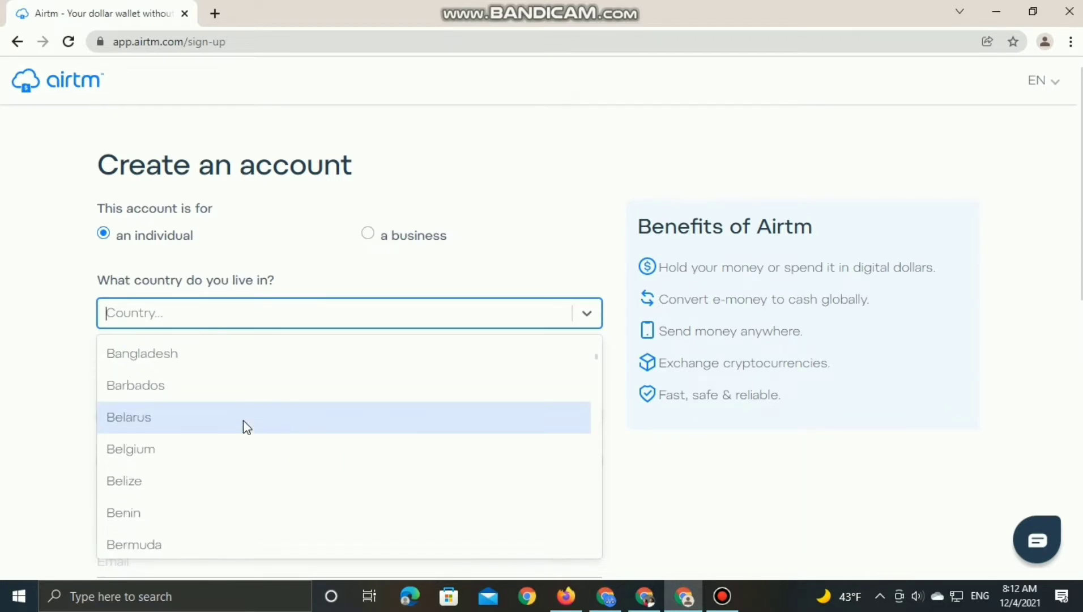
pyautogui.scroll(-9, 249, 426)
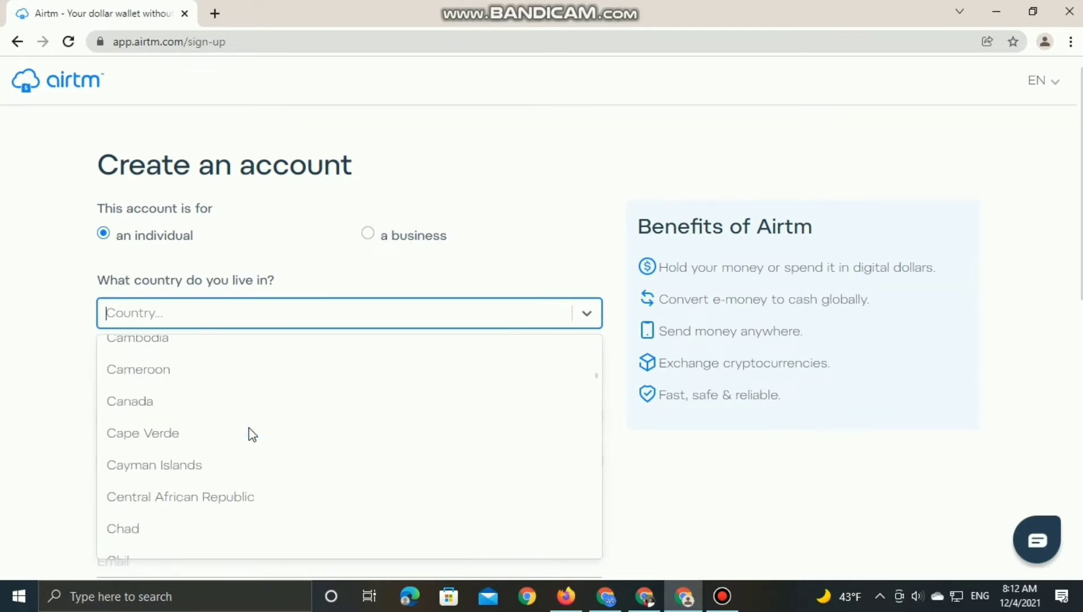
pyautogui.scroll(-5, 249, 429)
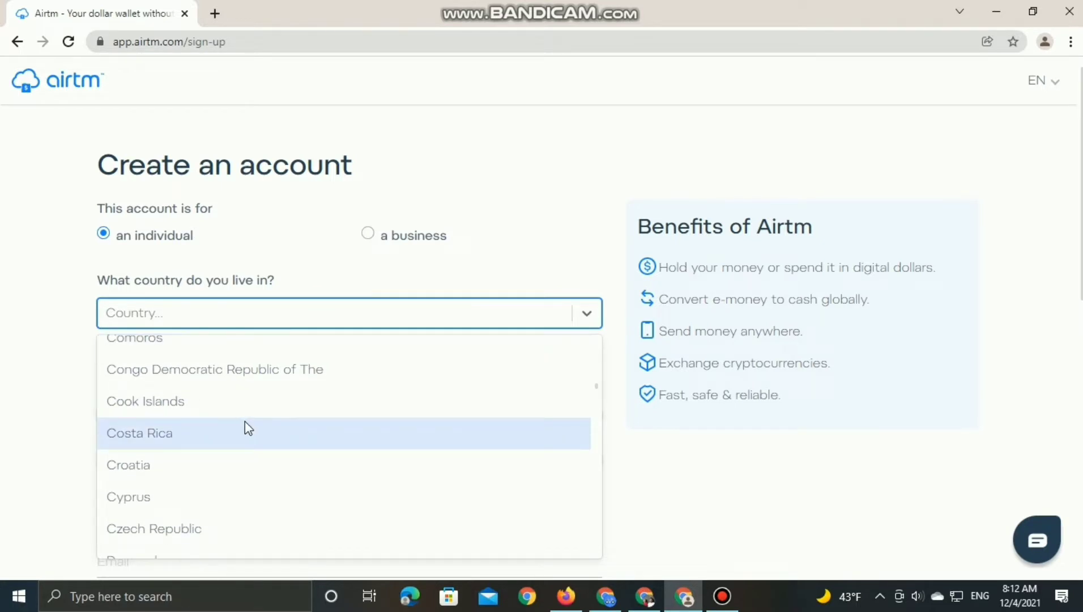
pyautogui.scroll(-1, 245, 421)
pyautogui.scroll(-3, 246, 422)
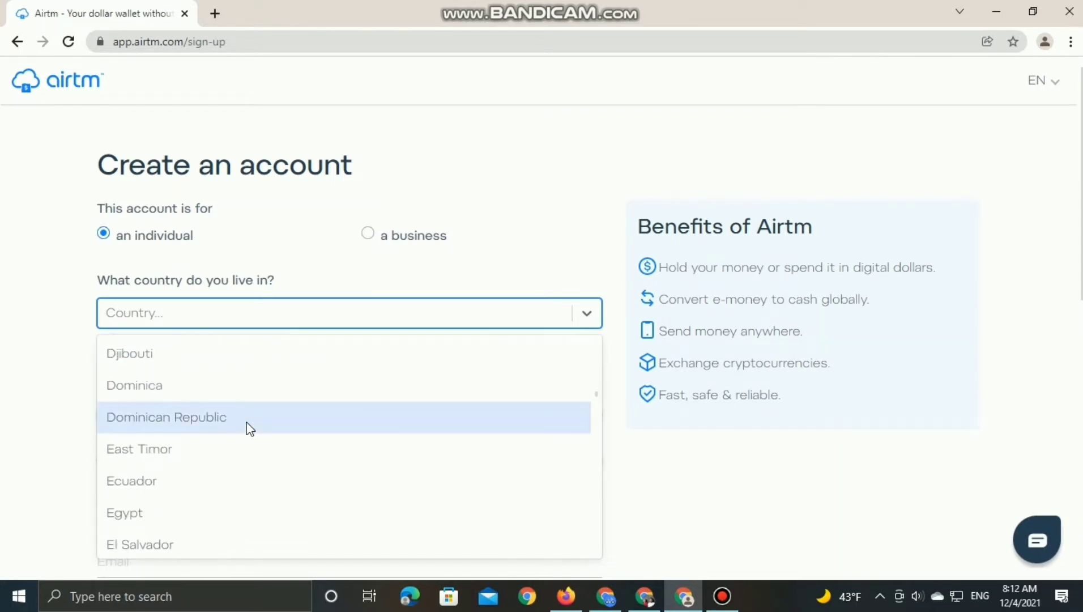
pyautogui.scroll(-3, 247, 422)
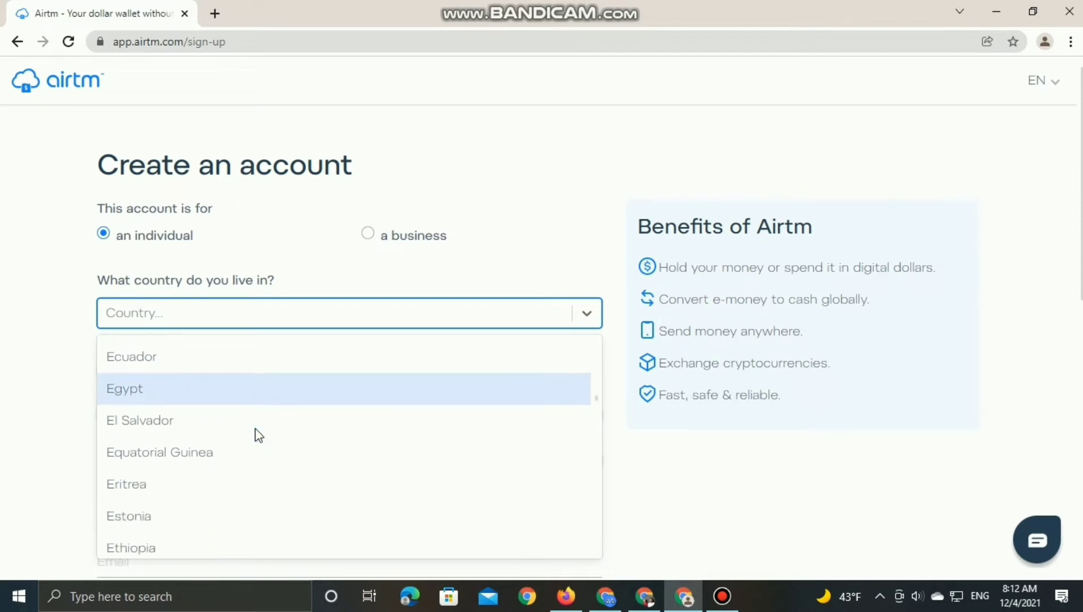
pyautogui.scroll(-6, 256, 431)
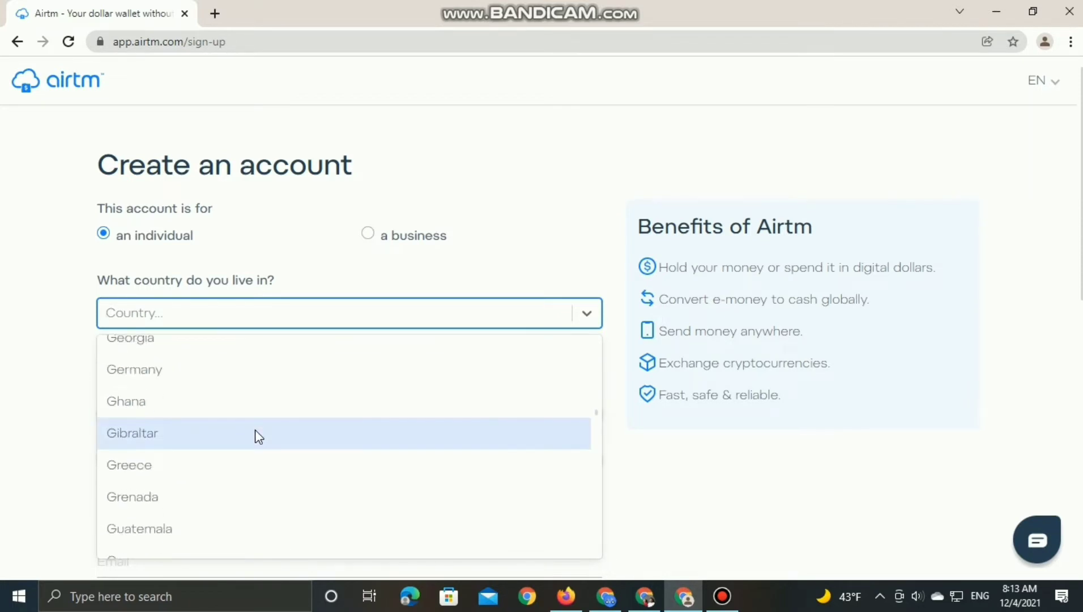
pyautogui.scroll(-2, 255, 433)
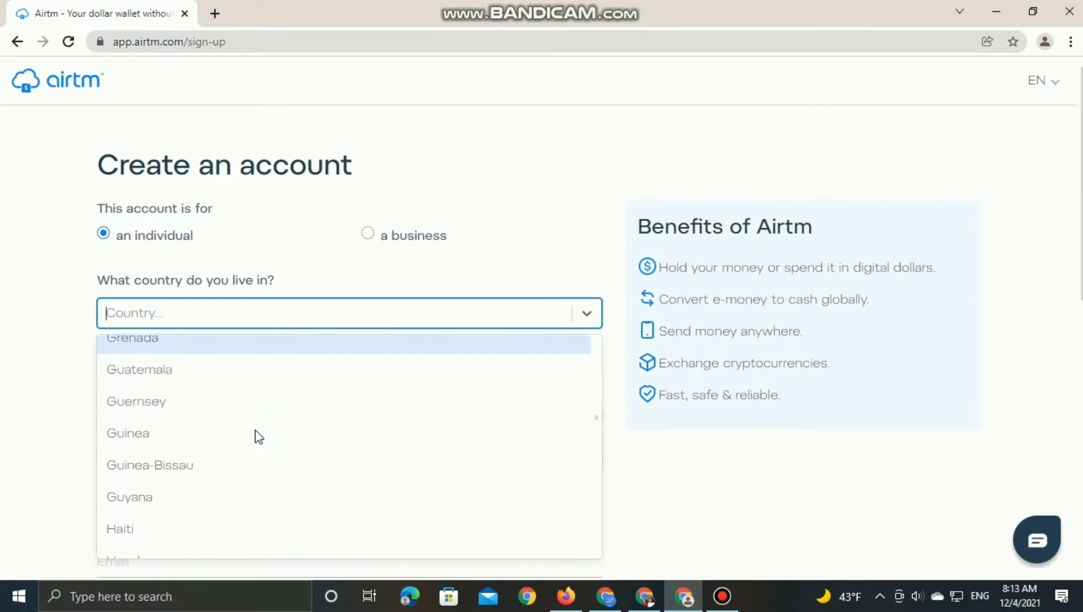
pyautogui.write('i')
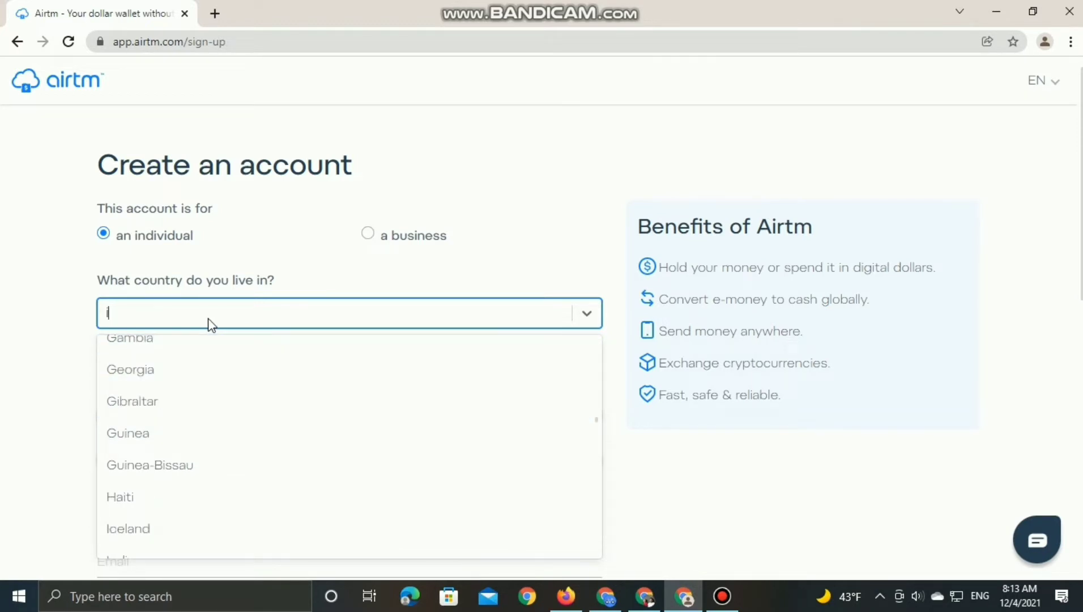
pyautogui.write('ndia')
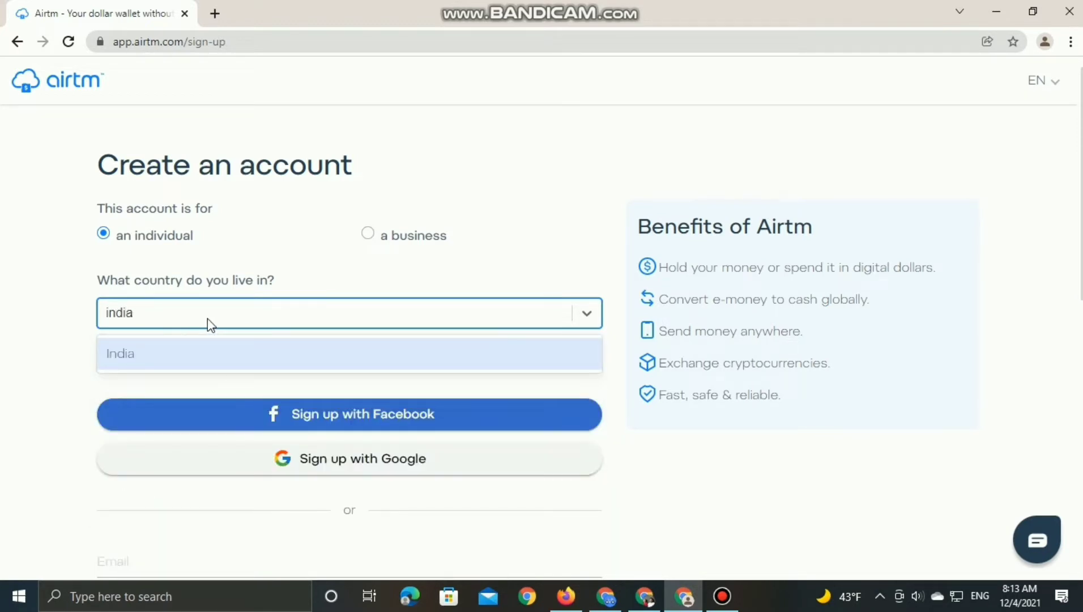
pyautogui.click(209, 368)
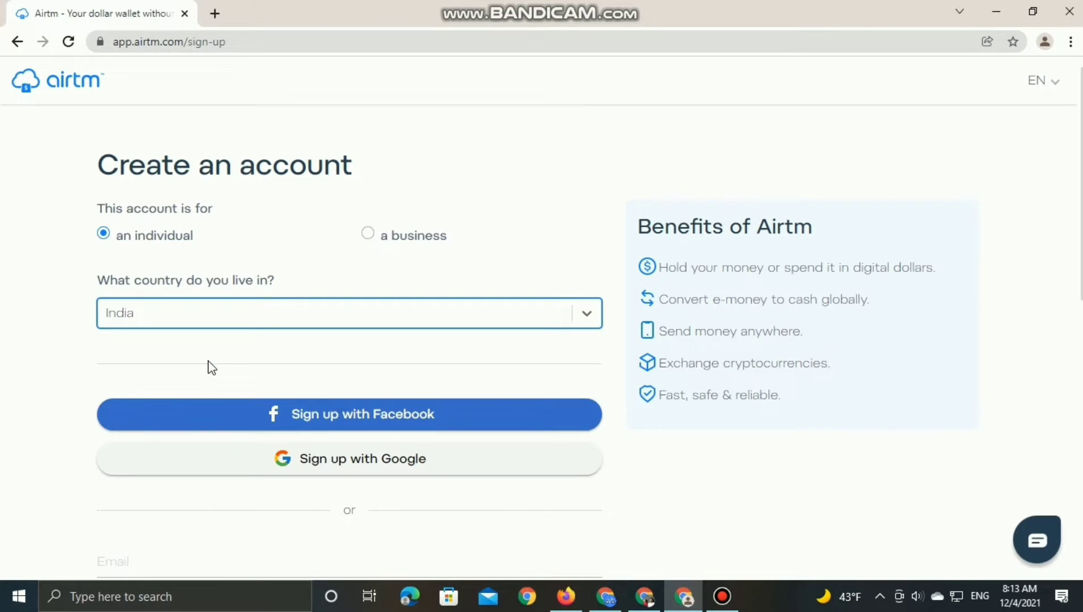
# - Click into the Email and First name fields, then tick the reCAPTCHA 'not a robot' box
pyautogui.scroll(-1, 499, 311)
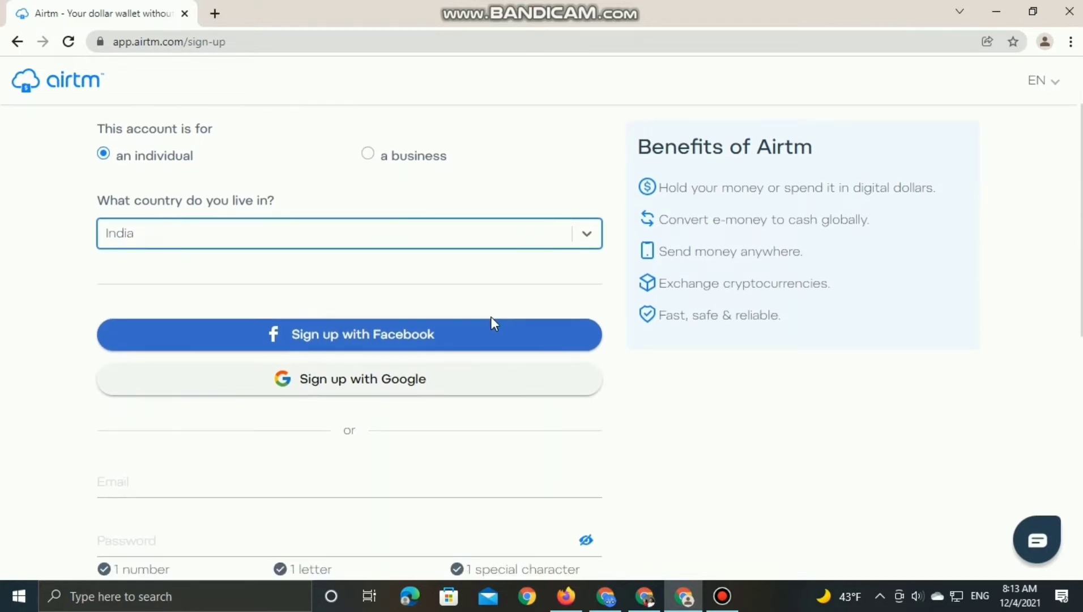
pyautogui.scroll(-2, 266, 272)
pyautogui.scroll(1, 368, 309)
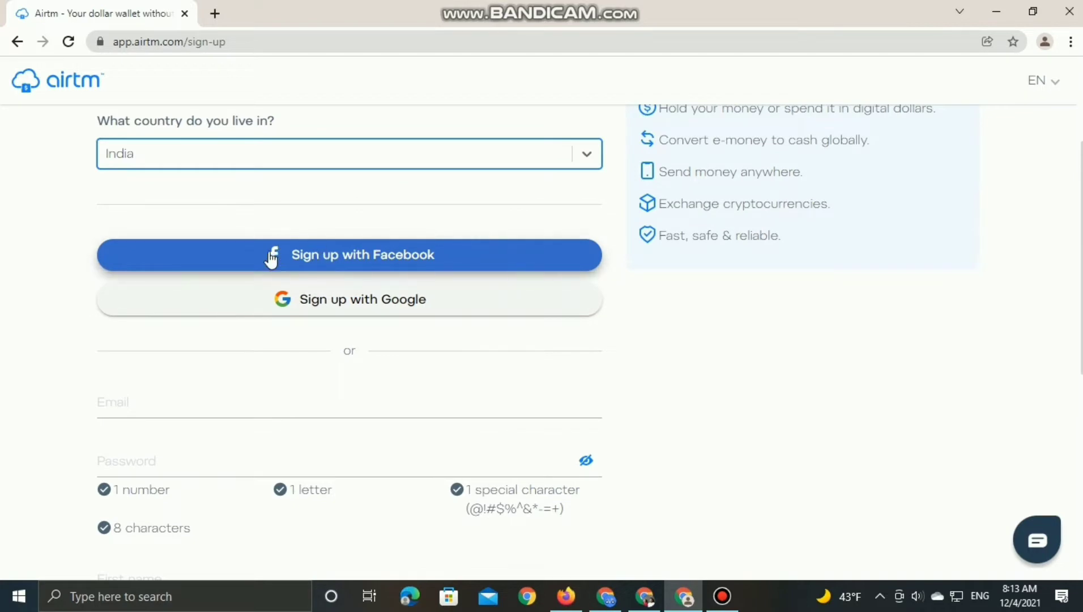
pyautogui.scroll(-1, 335, 309)
pyautogui.click(193, 323)
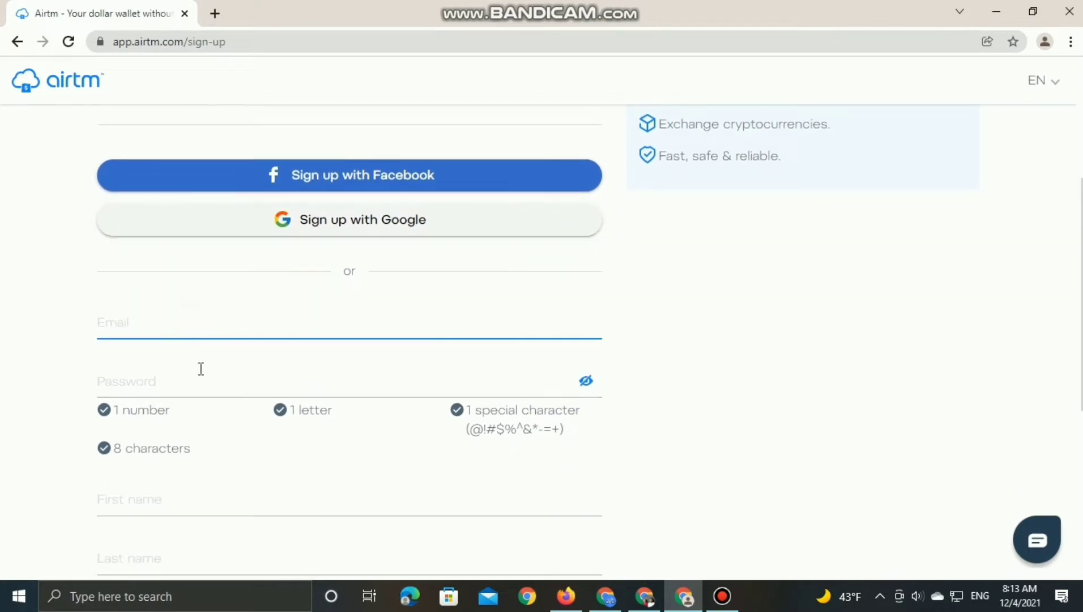
pyautogui.scroll(-2, 249, 391)
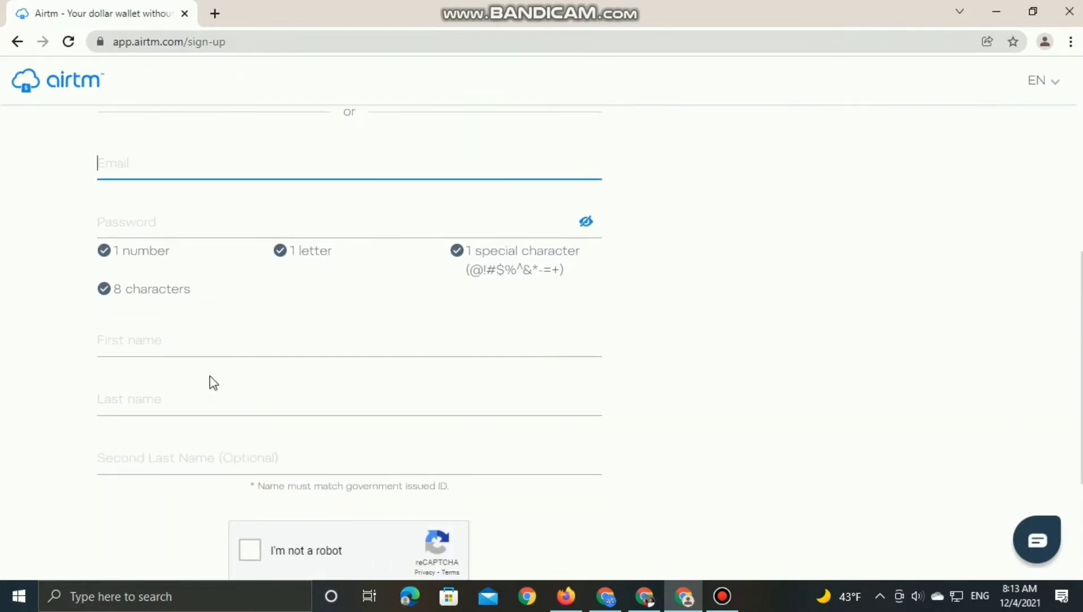
pyautogui.click(156, 348)
pyautogui.scroll(-2, 285, 414)
pyautogui.scroll(-1, 225, 315)
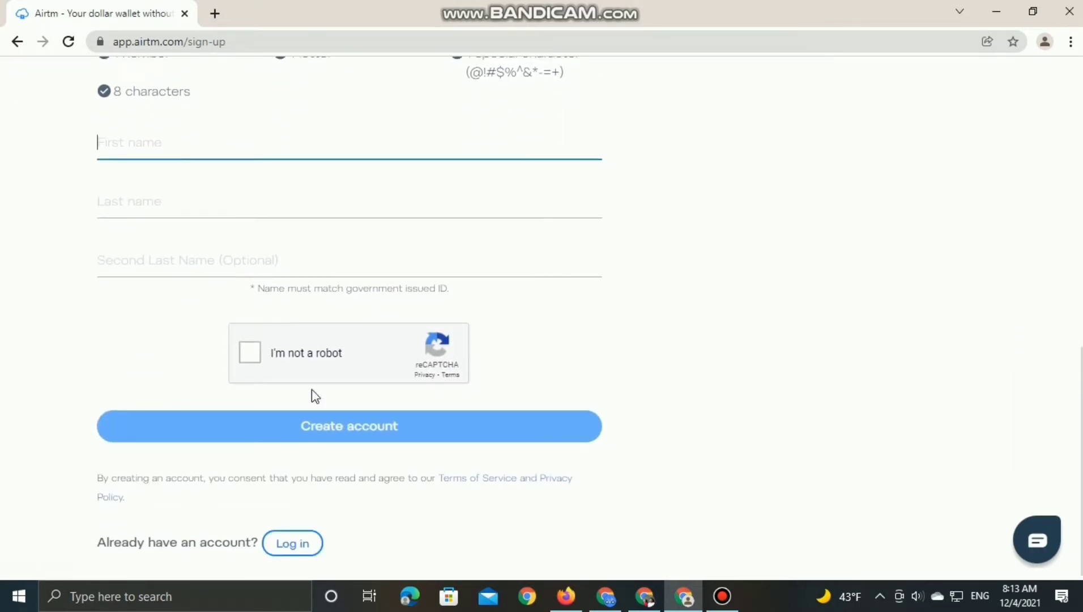
pyautogui.click(249, 353)
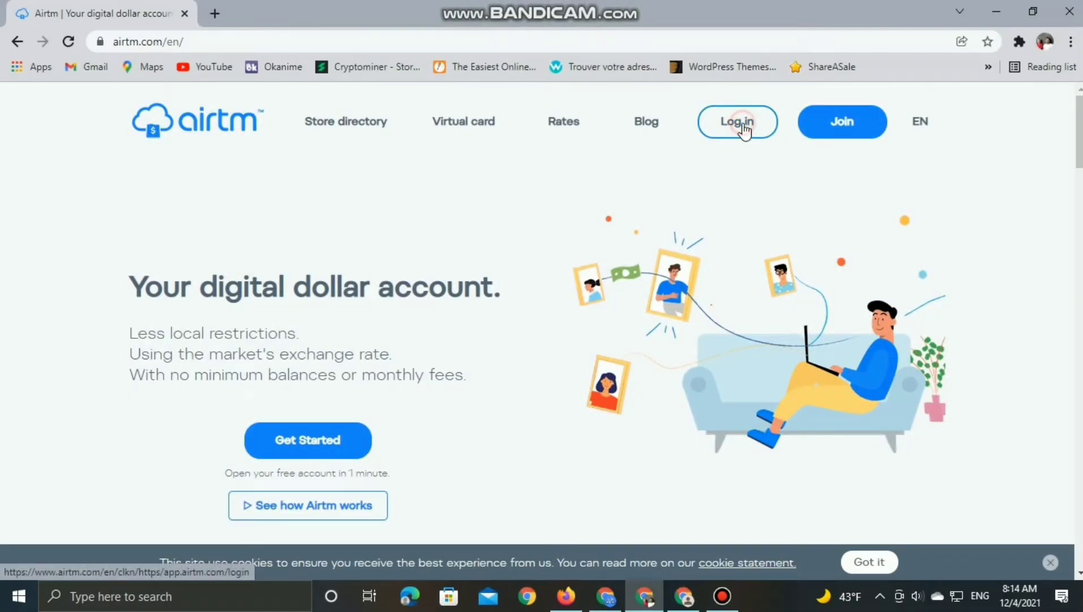
# - Log in and resubmit the one-time code after retyping its rejected last digit
pyautogui.click(744, 131)
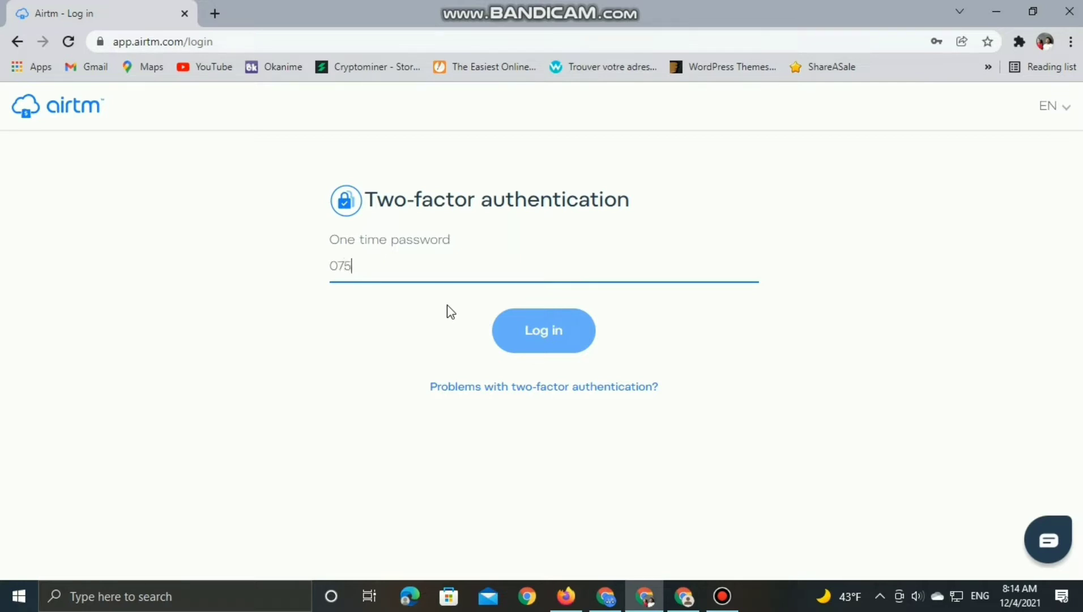
pyautogui.write('9')
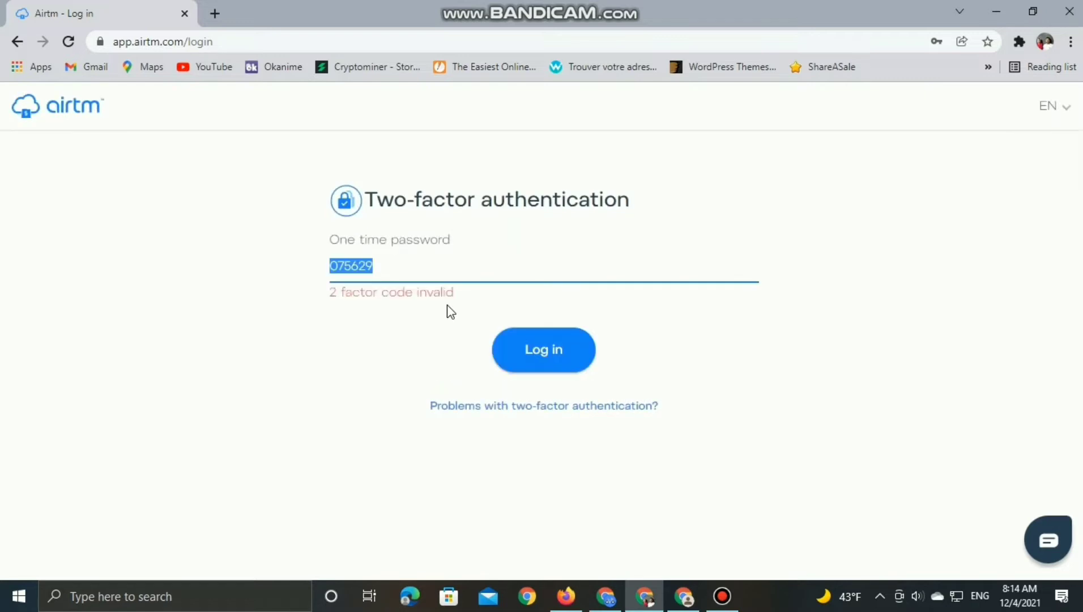
pyautogui.click(447, 266)
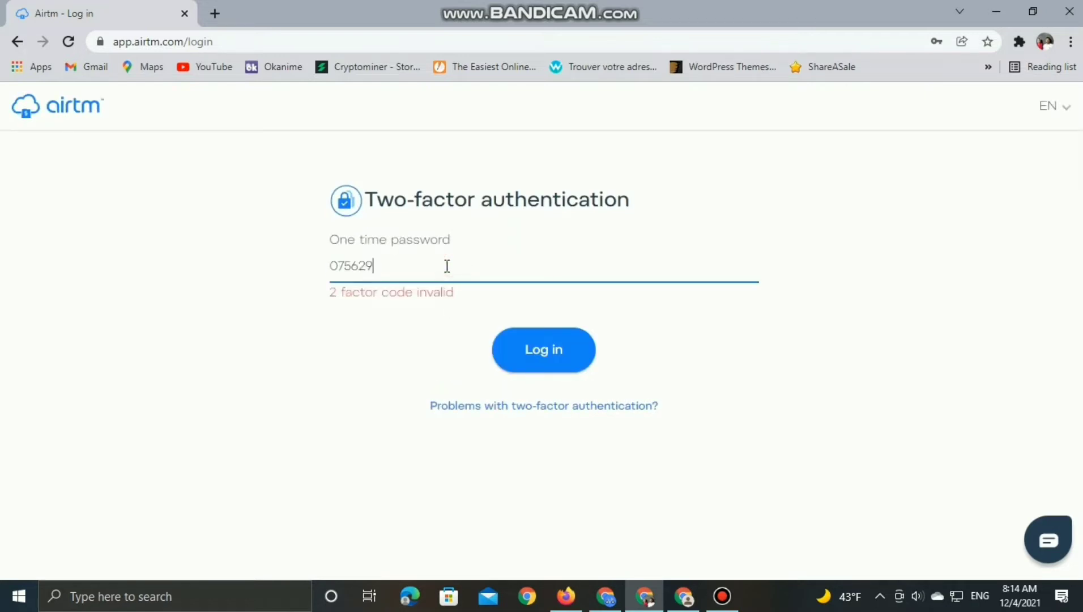
pyautogui.press('BackSpace')
pyautogui.write('9')
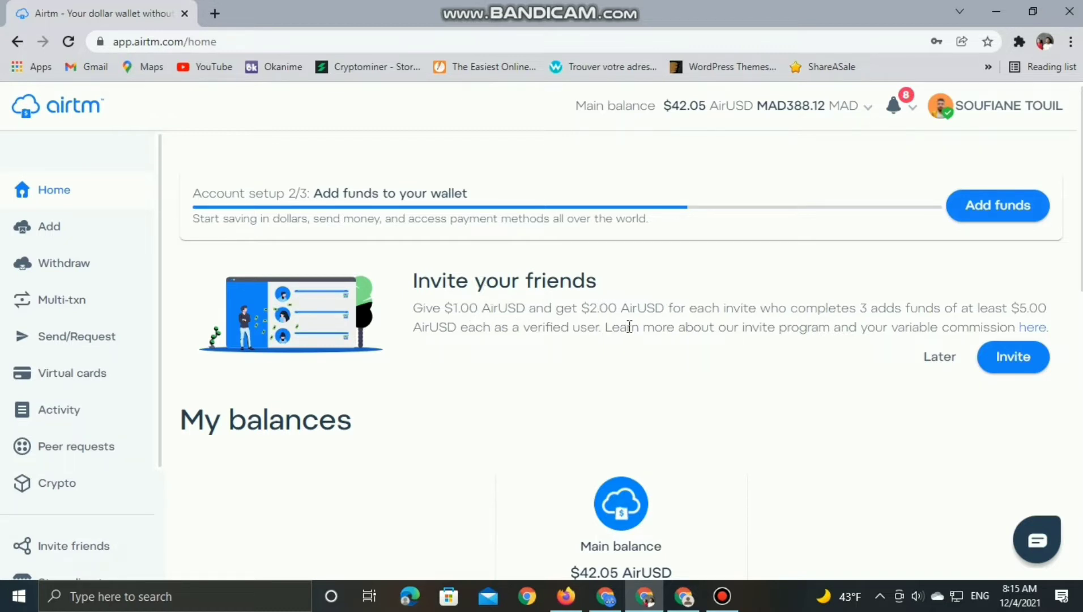
pyautogui.scroll(-1, 630, 327)
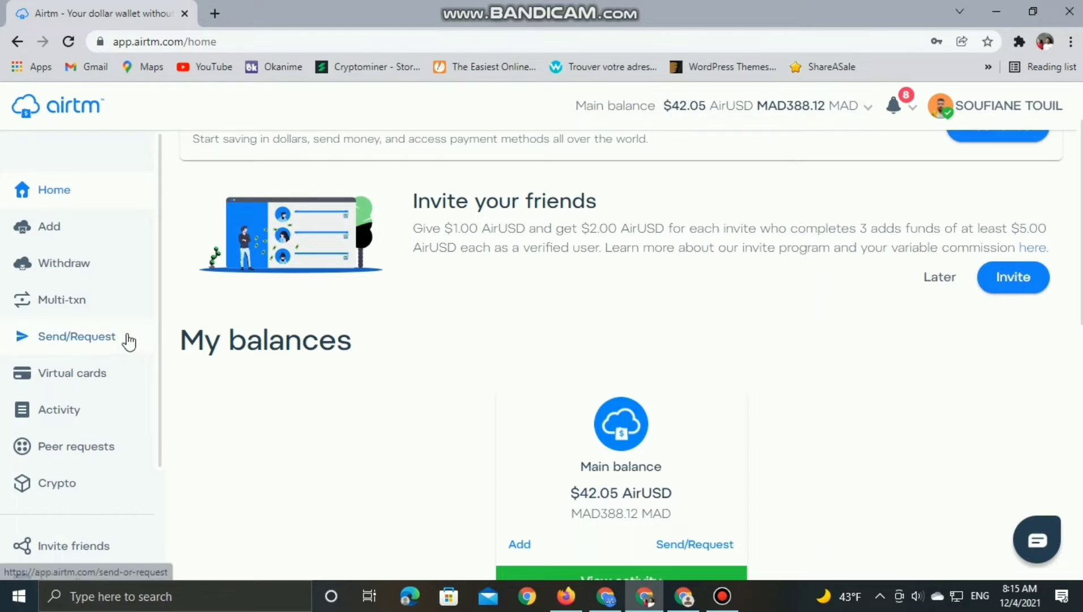
pyautogui.scroll(-1, 338, 337)
pyautogui.scroll(-5, 338, 338)
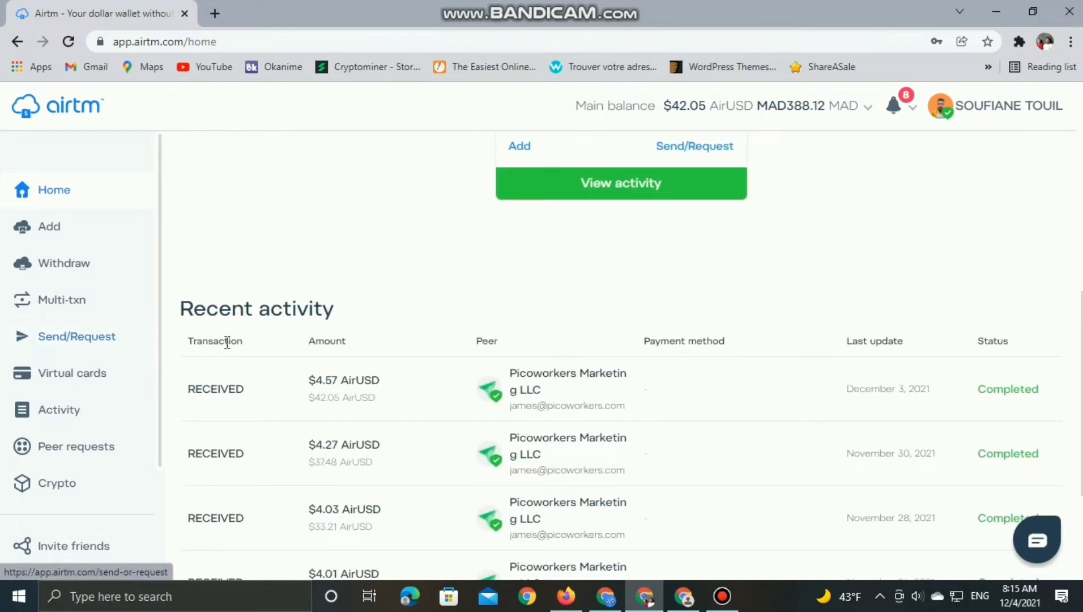
pyautogui.scroll(-1, 306, 286)
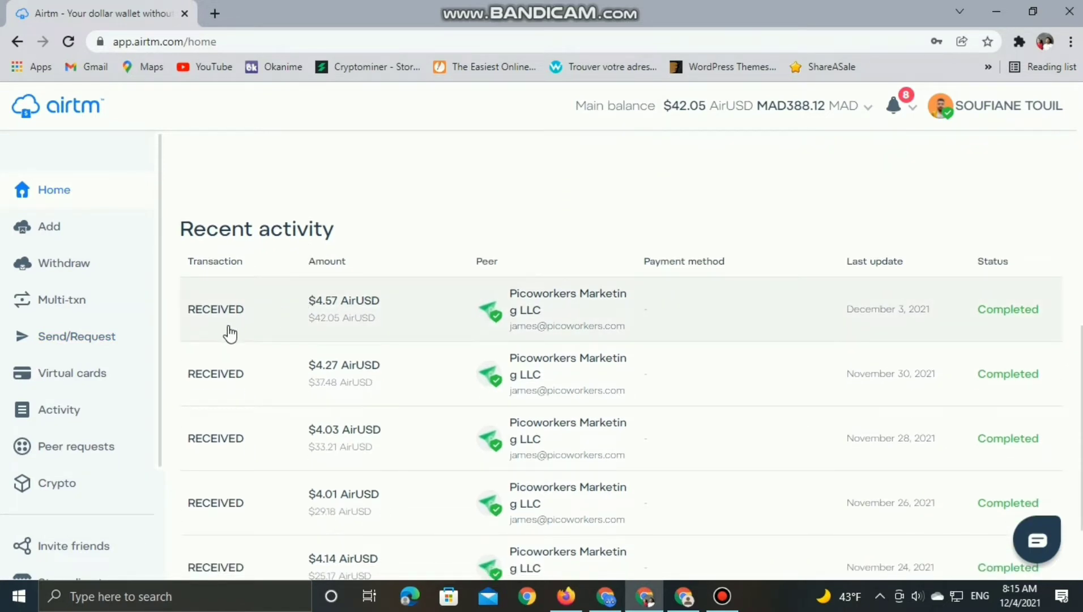
pyautogui.scroll(-2, 230, 335)
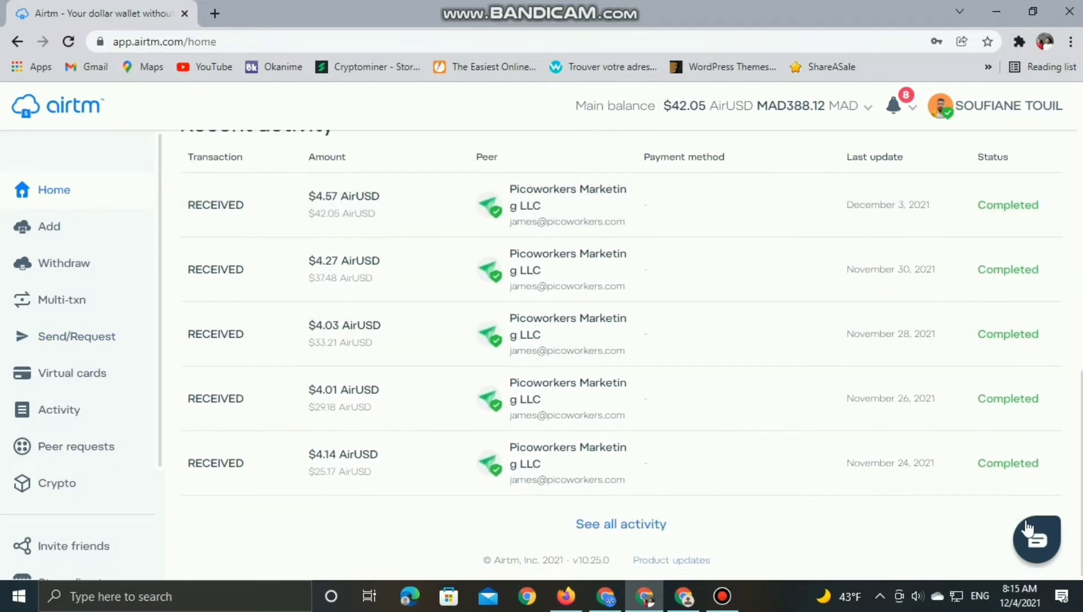
pyautogui.scroll(10, 315, 412)
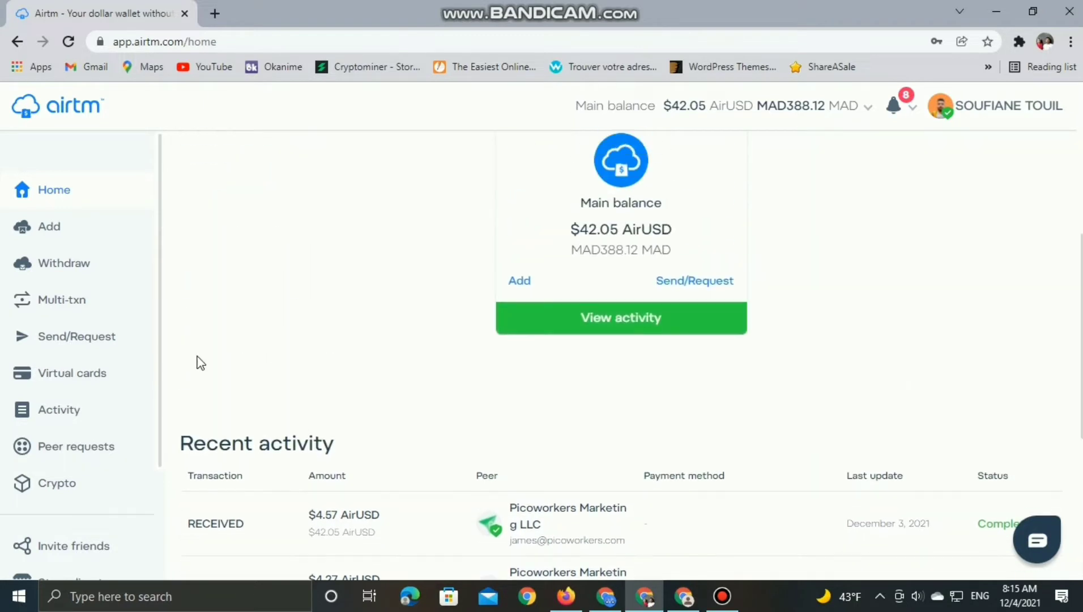